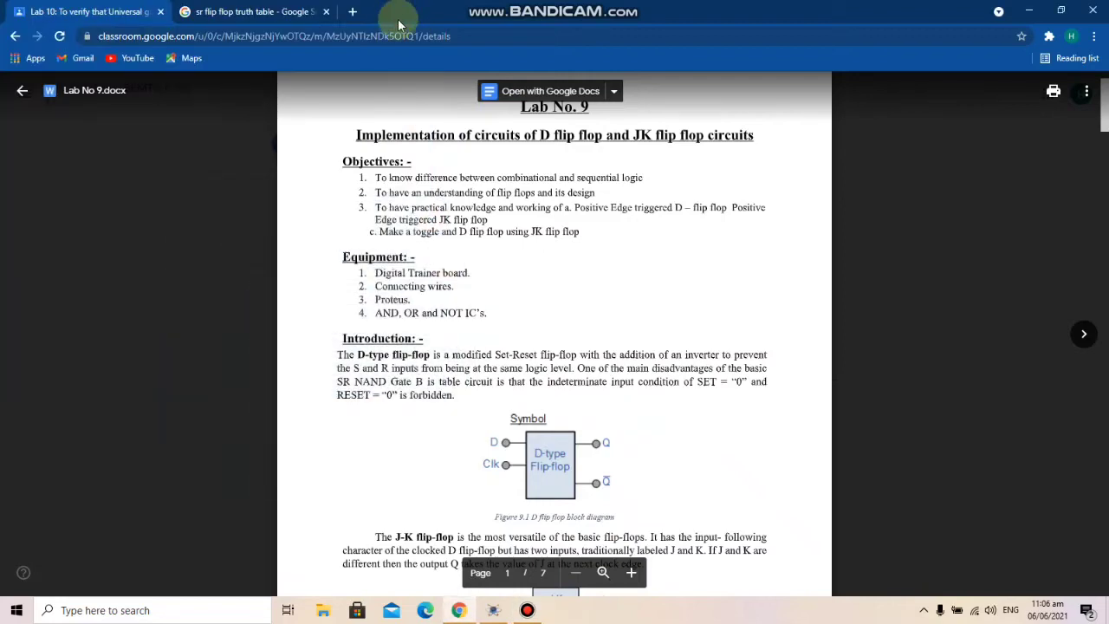
Close the document preview and open the Lab No 9.docx attachment
scroll(444, 204, "up", 2)
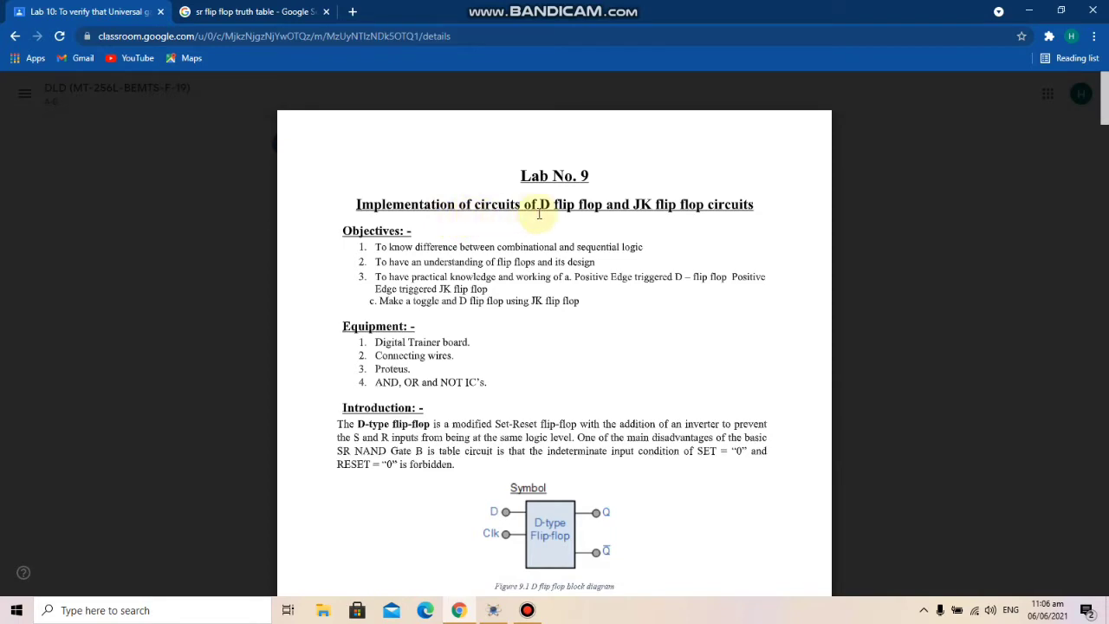
left_click(211, 191)
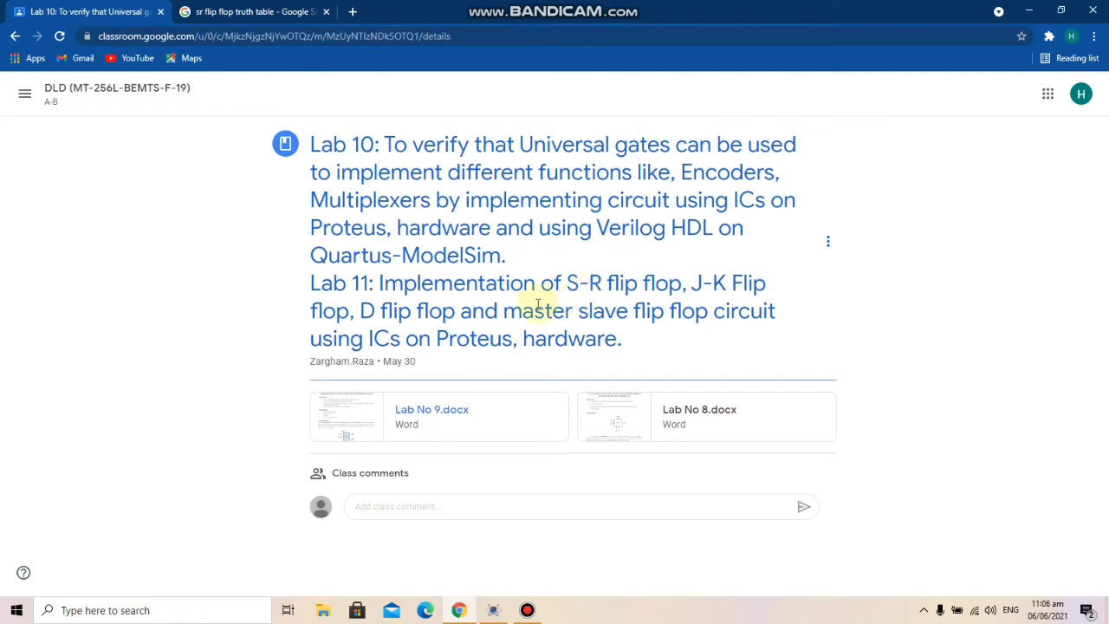
left_click(375, 395)
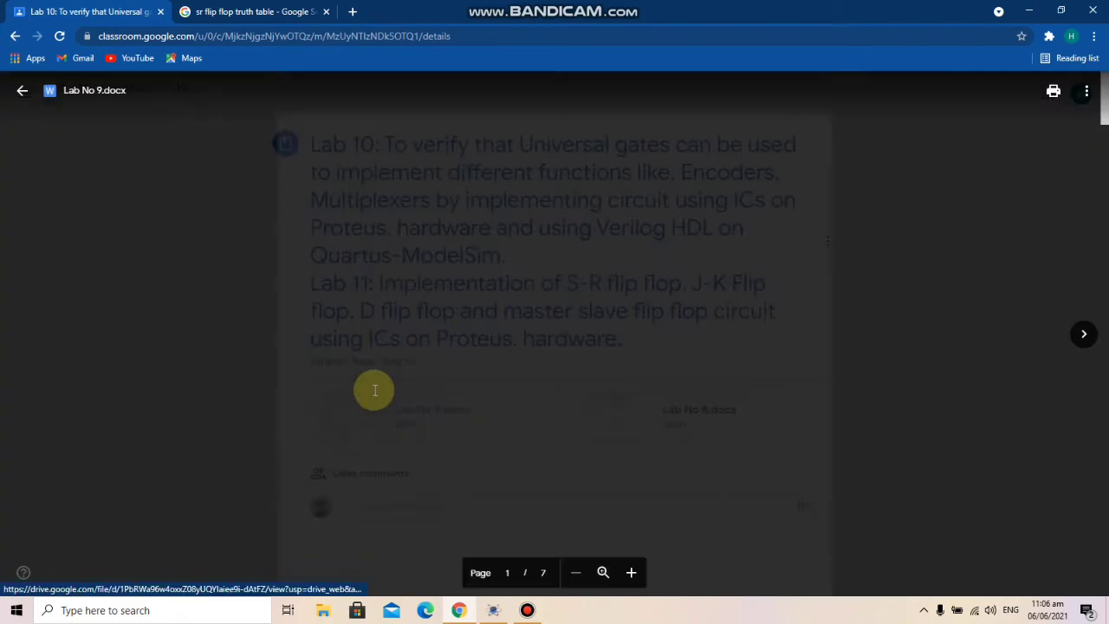
Scroll down to the JK flip-flop truth table and circuit diagram, then return to Proteus
scroll(490, 377, "down", 3)
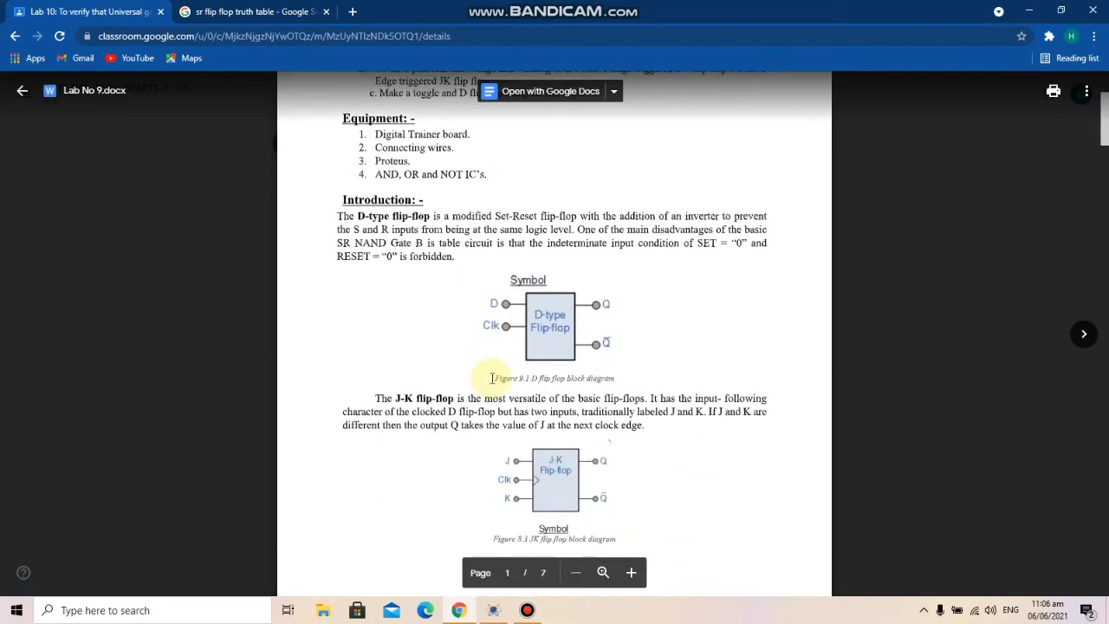
scroll(491, 378, "down", 7)
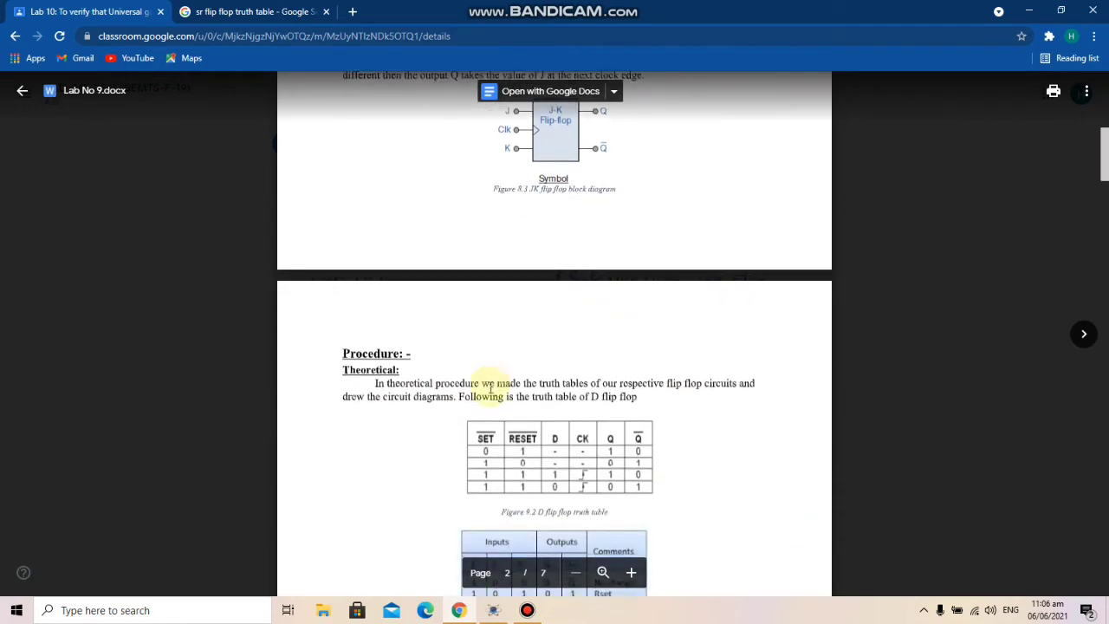
scroll(491, 388, "down", 4)
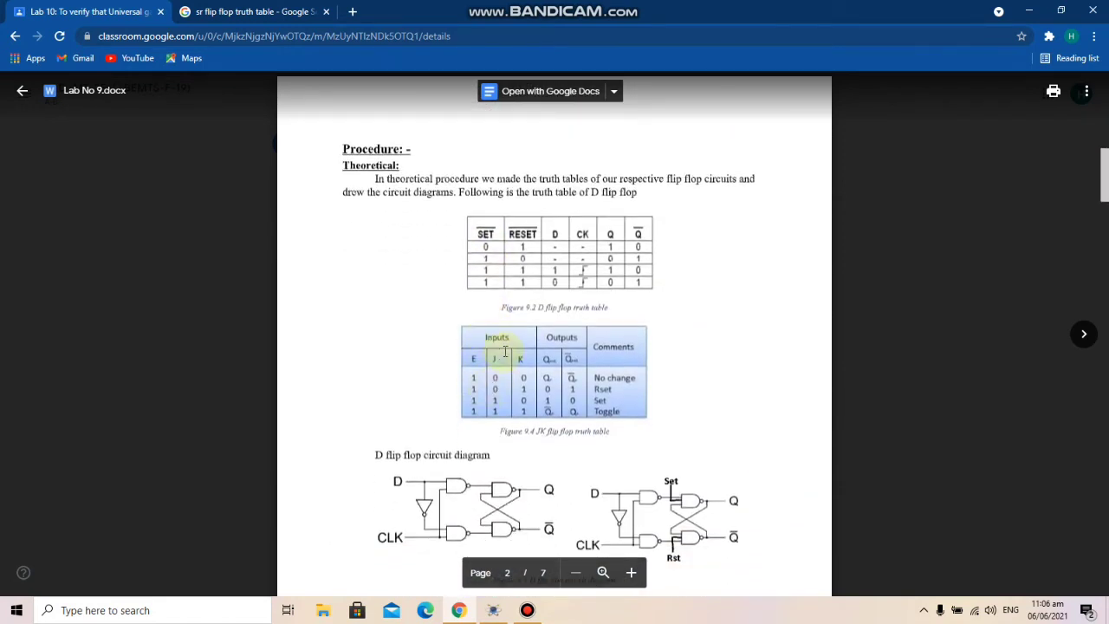
scroll(505, 351, "down", 1)
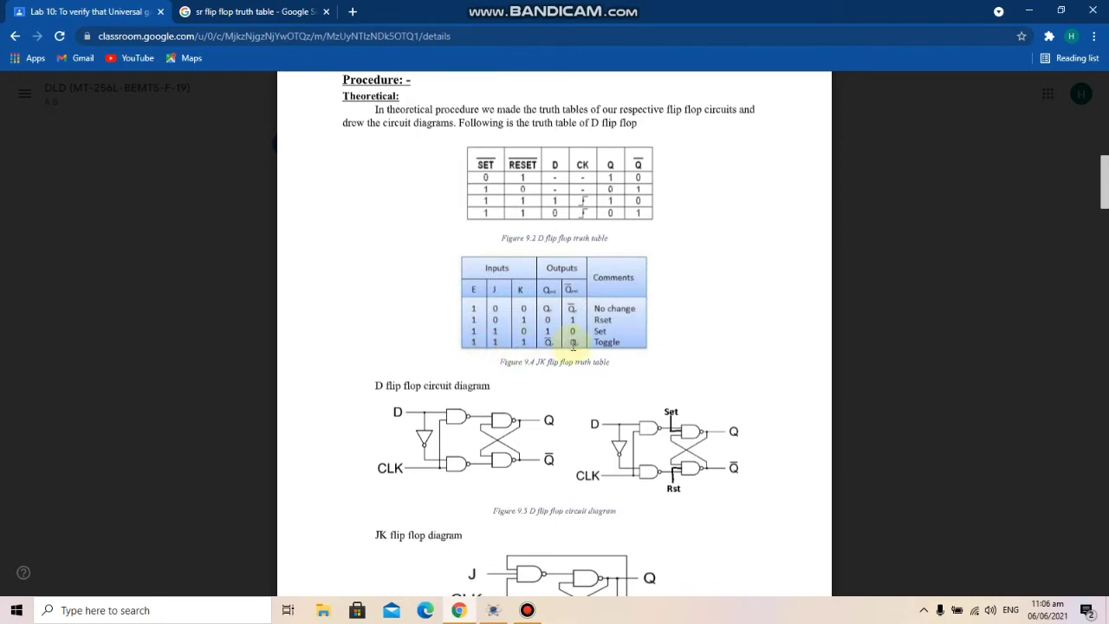
scroll(573, 345, "down", 2)
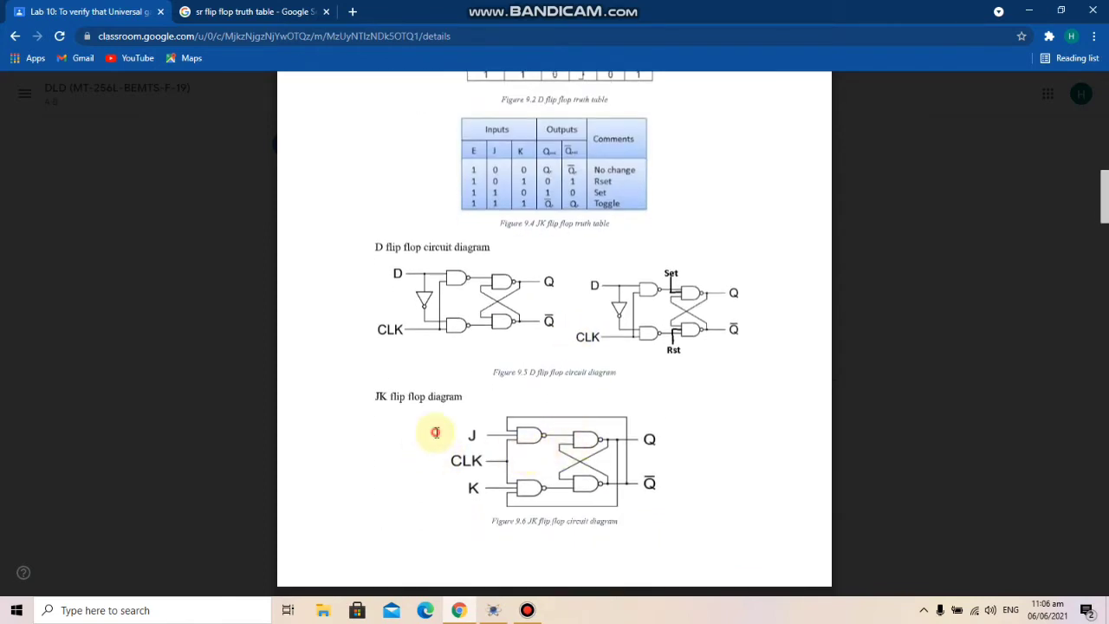
left_click(494, 612)
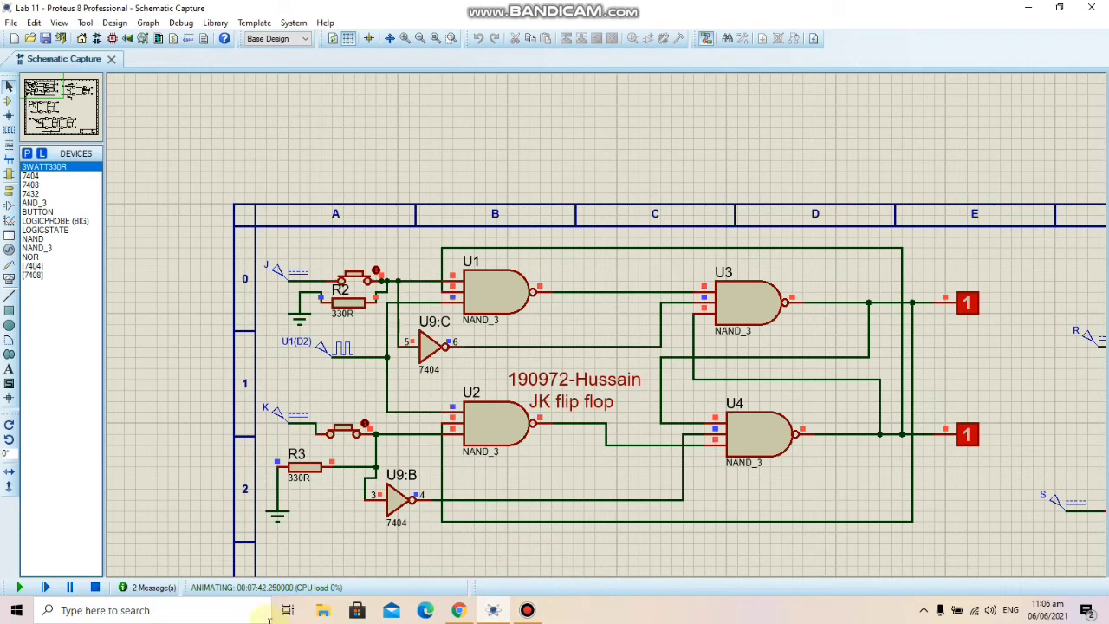
Stop and rerun the JK simulation, decline the error log with No, and press the J pushbutton
left_click(96, 587)
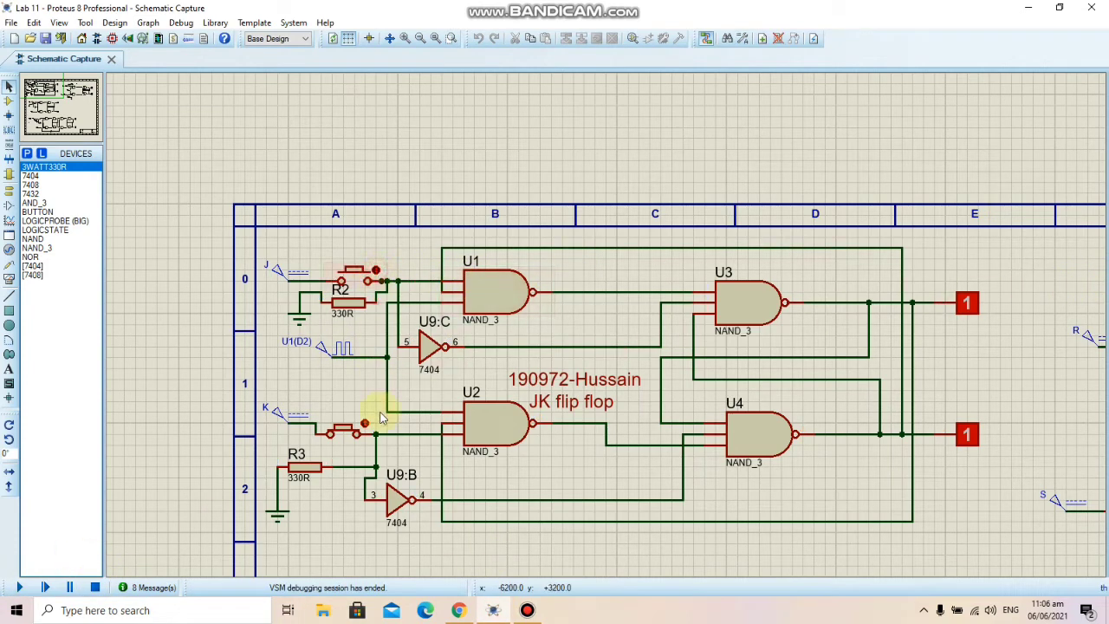
left_click(19, 587)
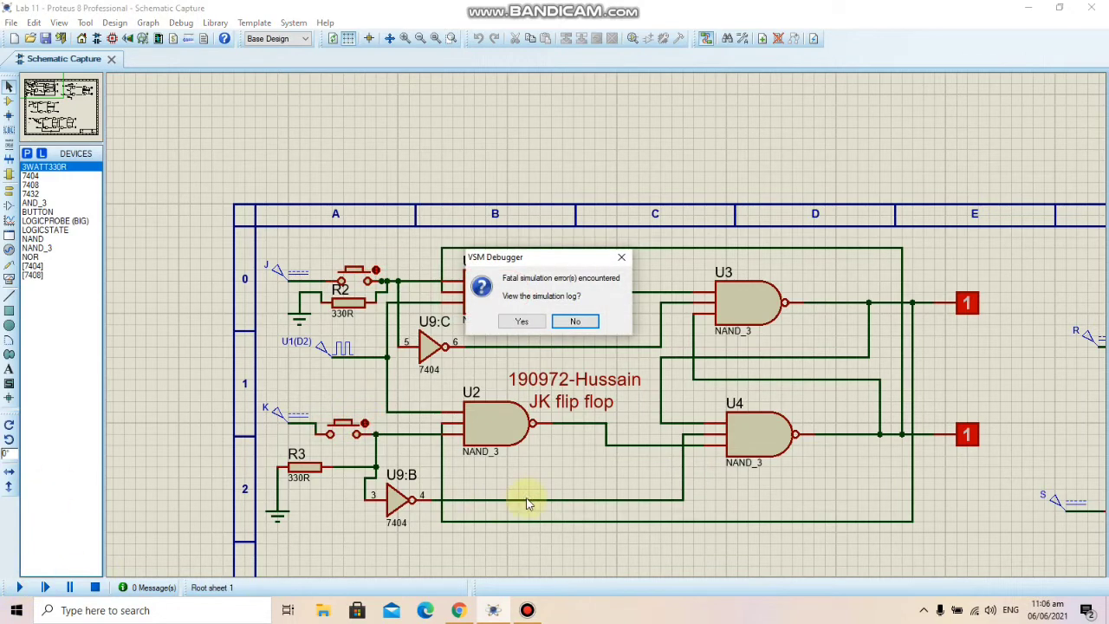
left_click(572, 322)
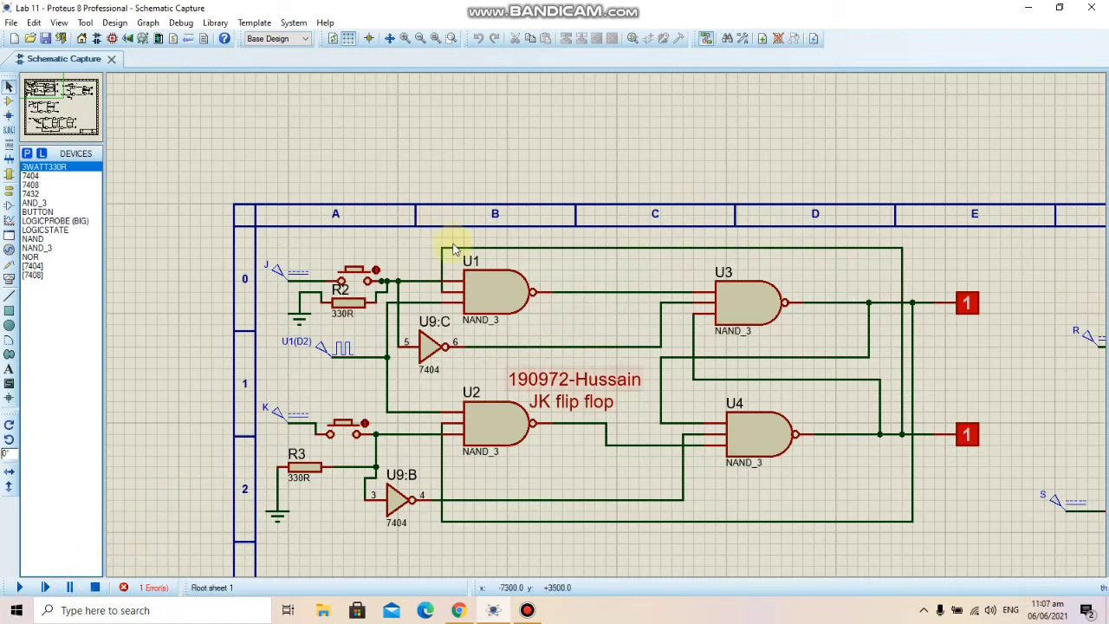
left_click(373, 270)
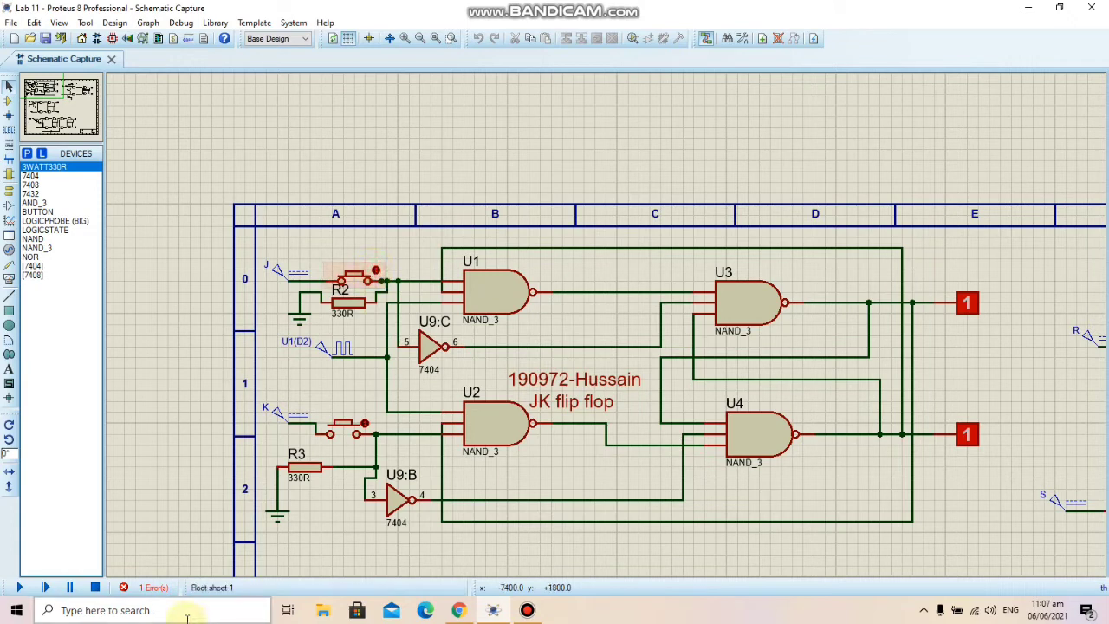
Rerun the JK simulation, check the truth table in Chrome, and return with Q=1, Q̄=0
left_click(17, 588)
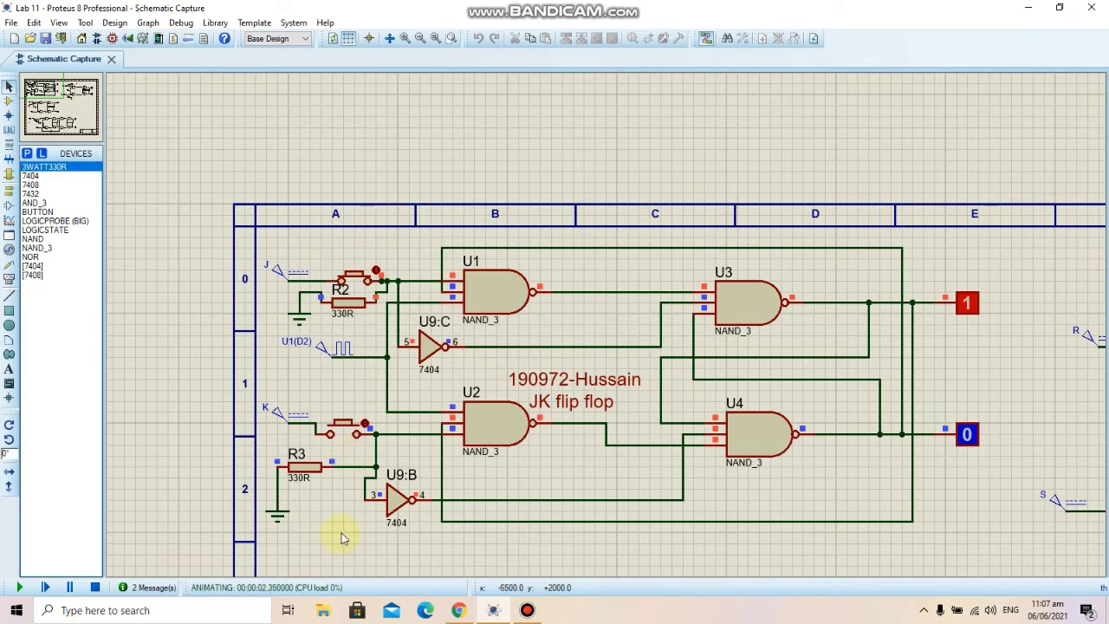
left_click(458, 610)
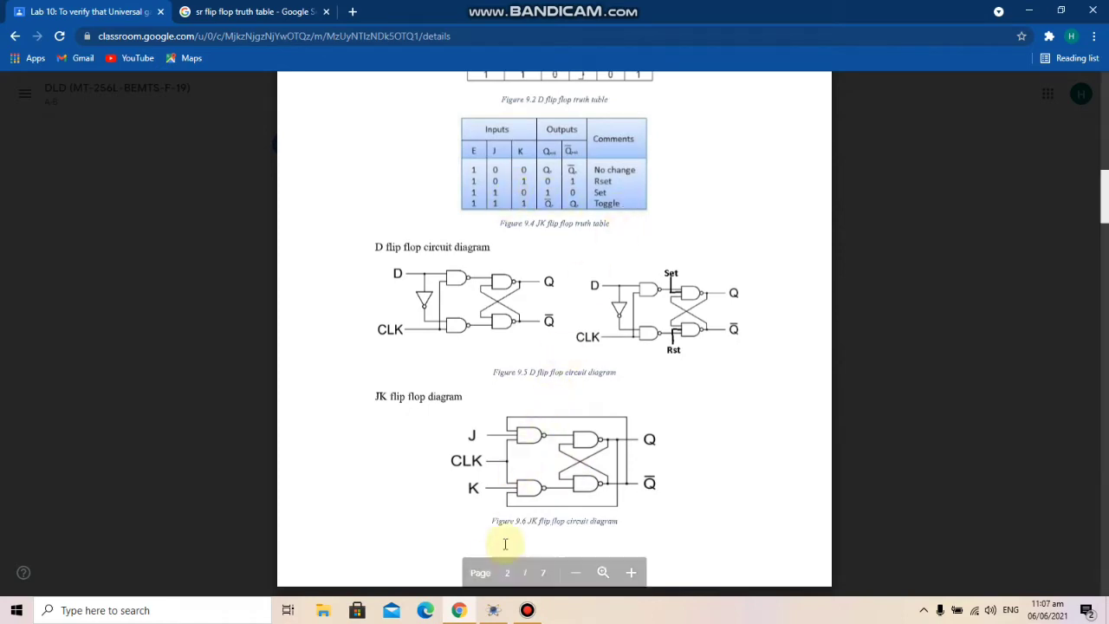
left_click(493, 610)
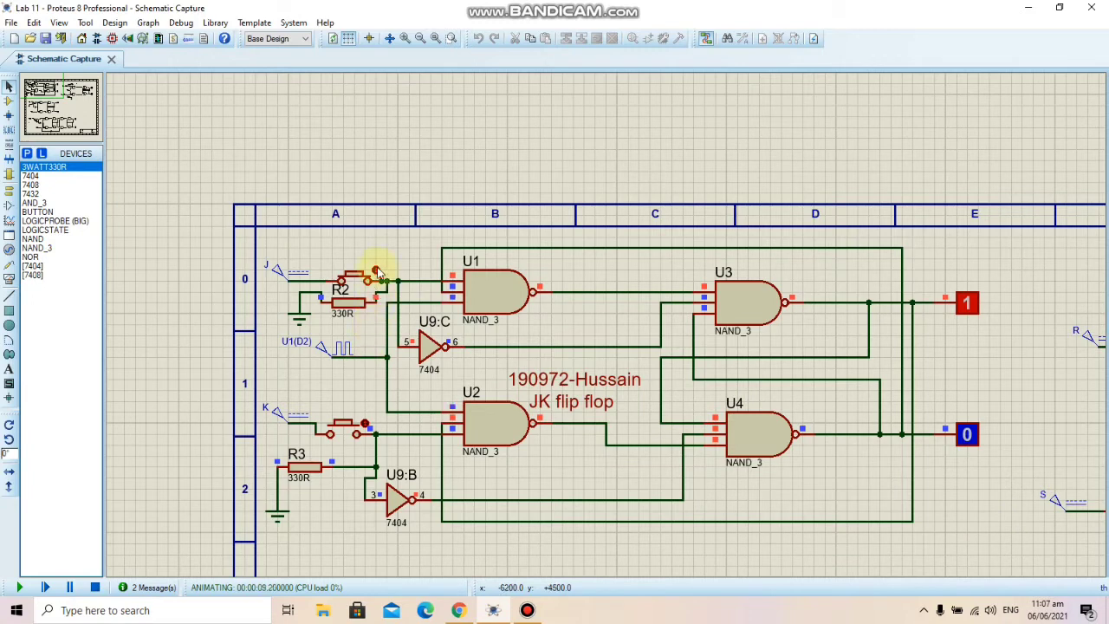
Pulse the K pushbutton four times, then press J, driving the outputs to Q=0, Q̄=1
left_click(365, 425)
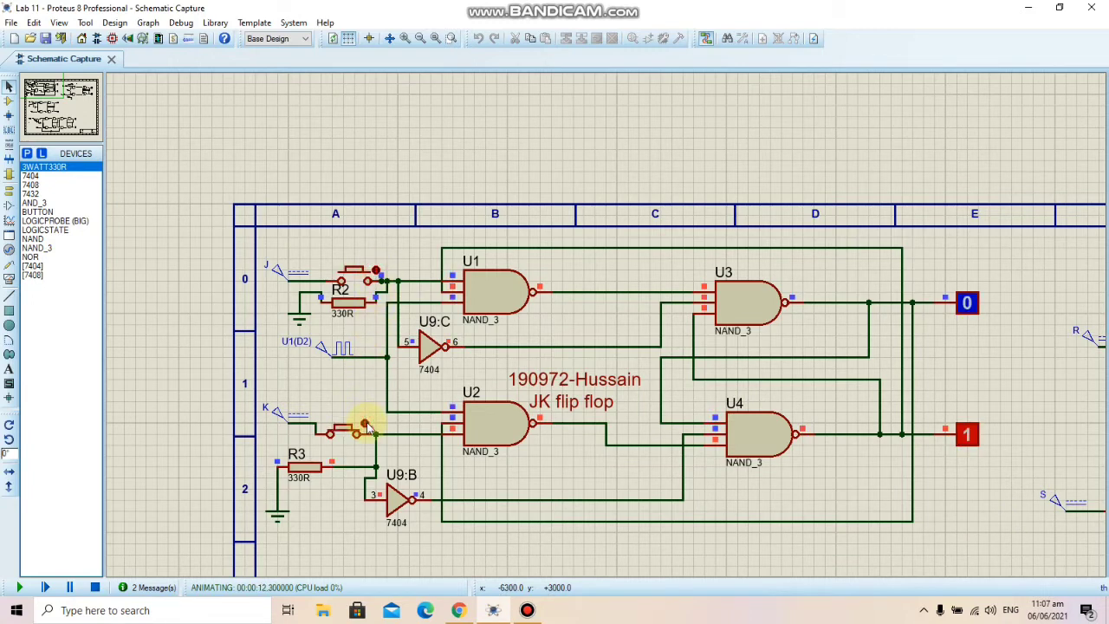
left_click(365, 424)
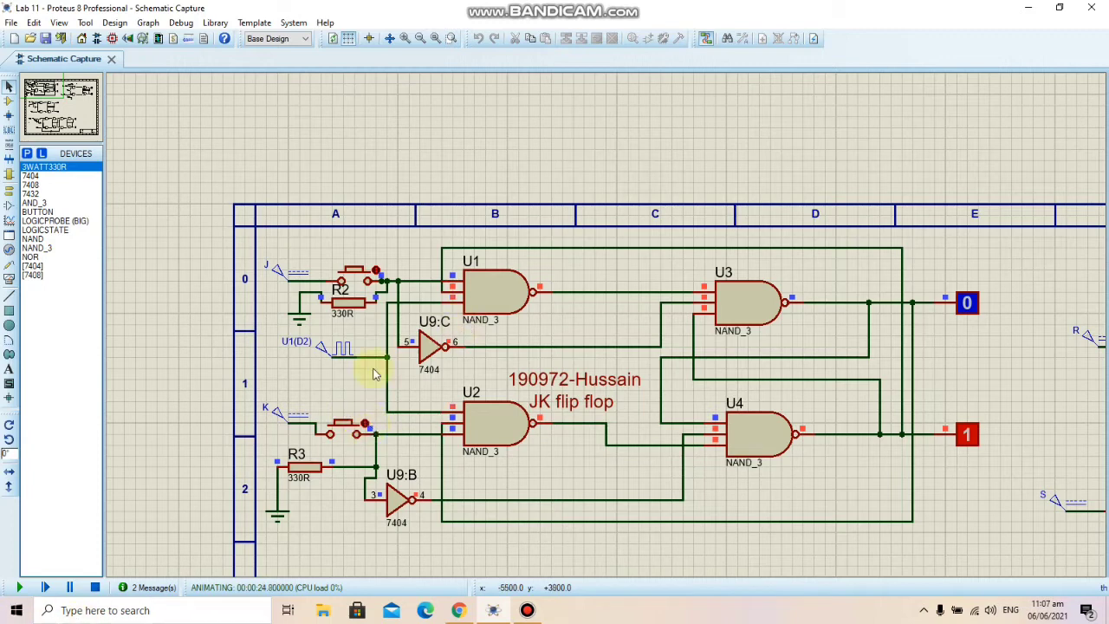
left_click(366, 424)
left_click(366, 425)
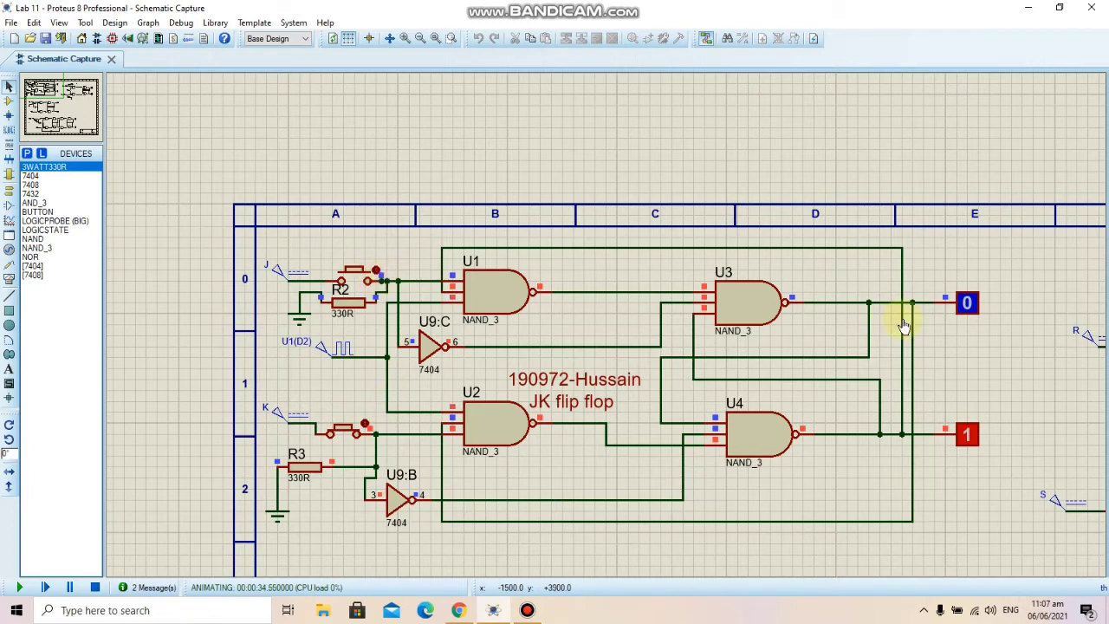
left_click(381, 276)
Check the JK truth table in Chrome, then press J in Proteus so Q and Q̄ both read 1
left_click(459, 610)
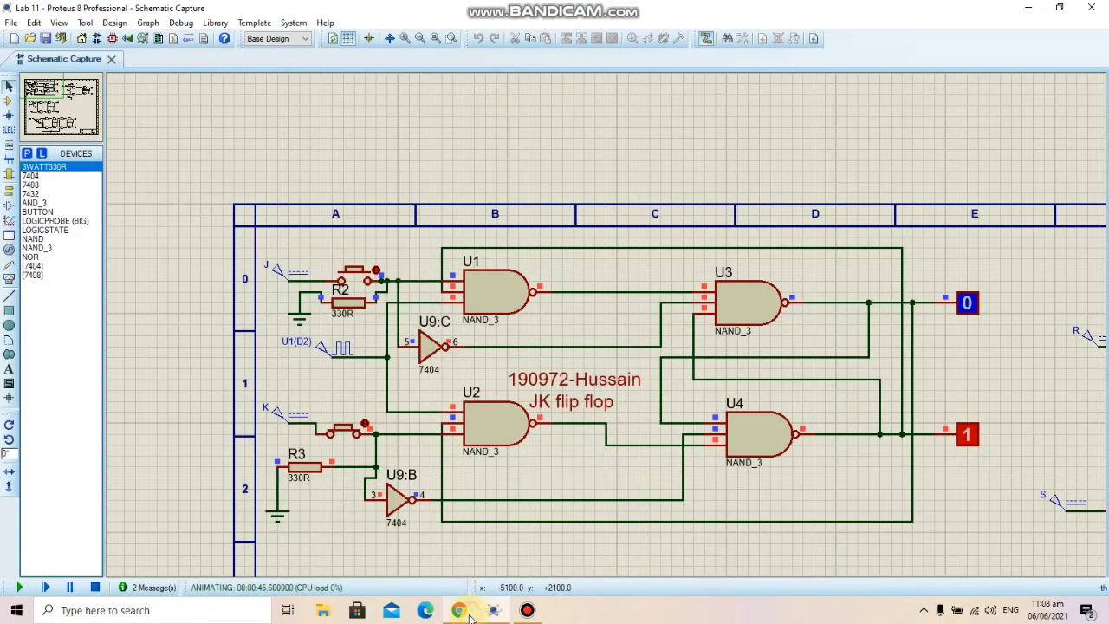
left_click(493, 610)
left_click(374, 277)
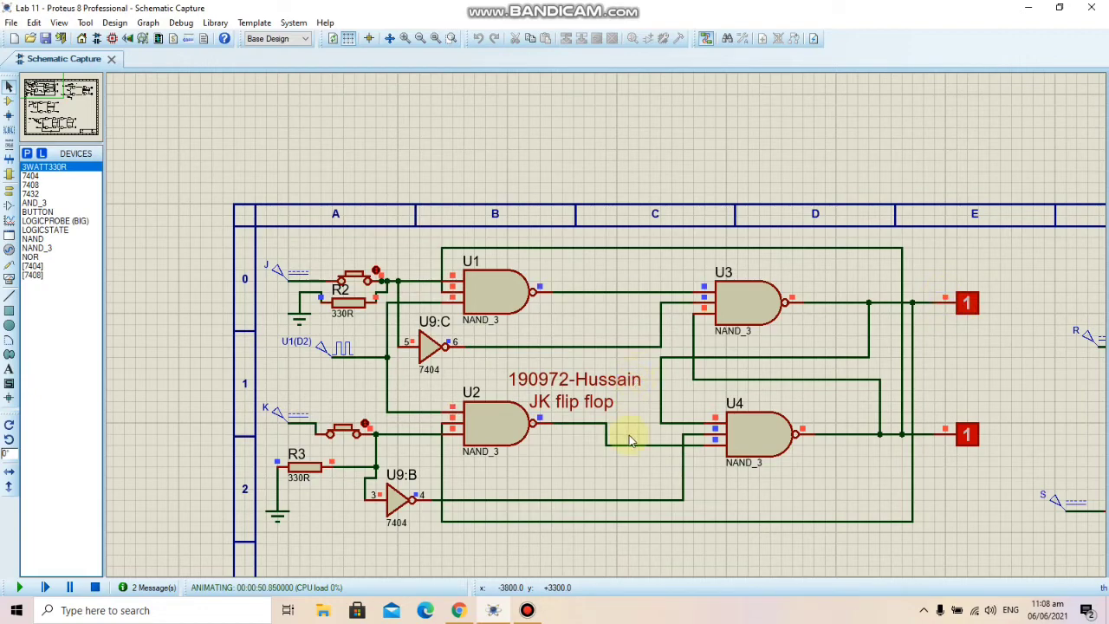
Bring the Lab No 9 document in Chrome in front of the running JK simulation
left_click(527, 610)
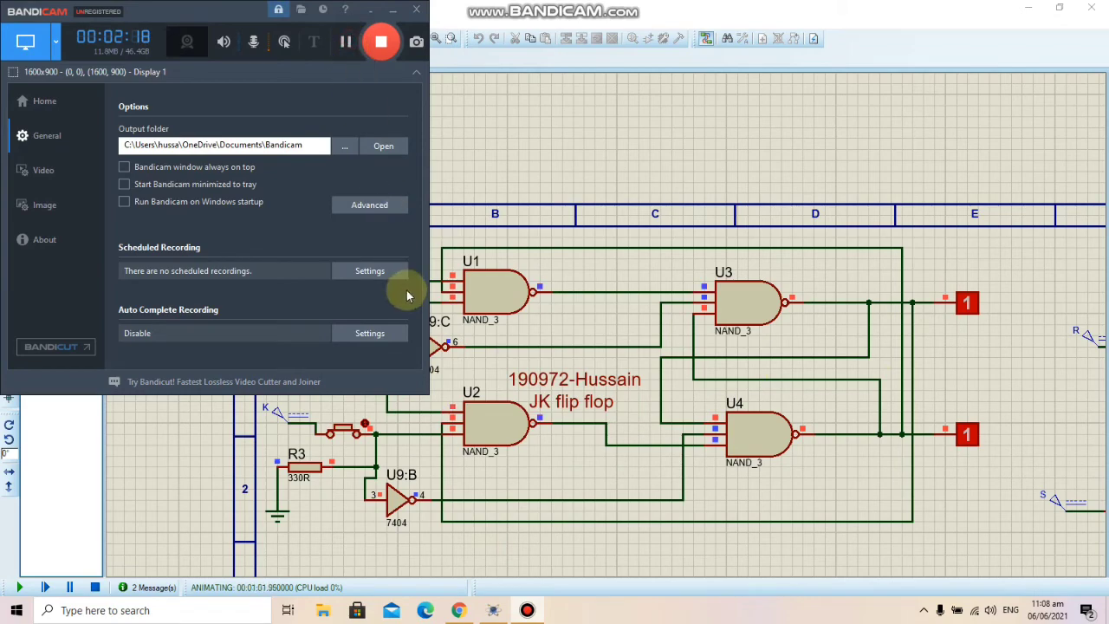
left_click(459, 610)
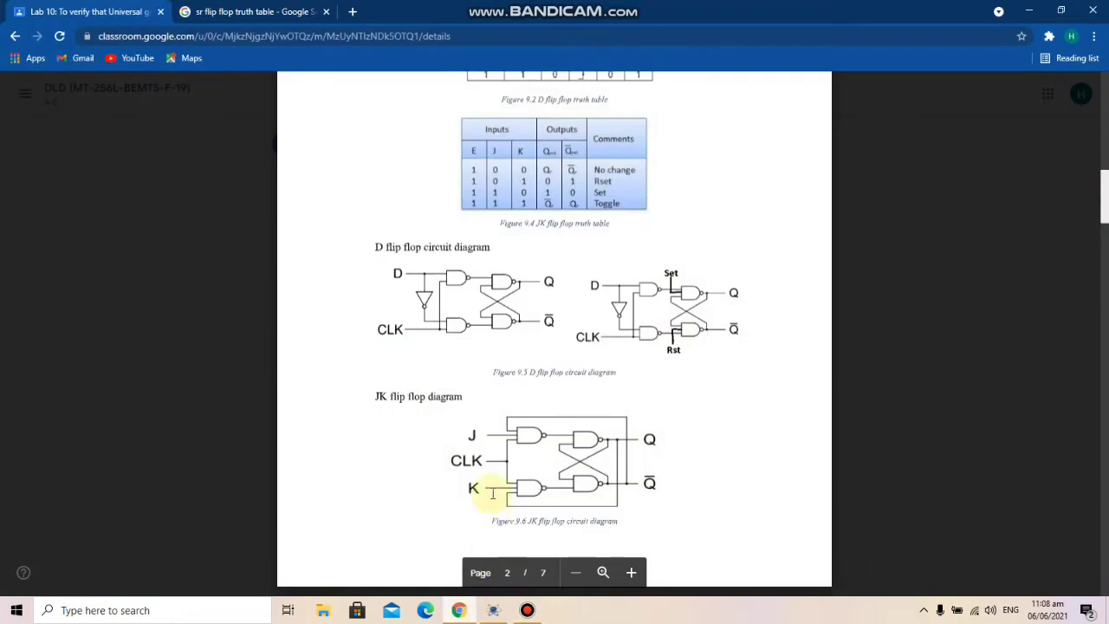
Scroll the lab document up to the D and JK flip-flop truth tables on page 2, then return to Proteus
scroll(468, 424, "up", 1)
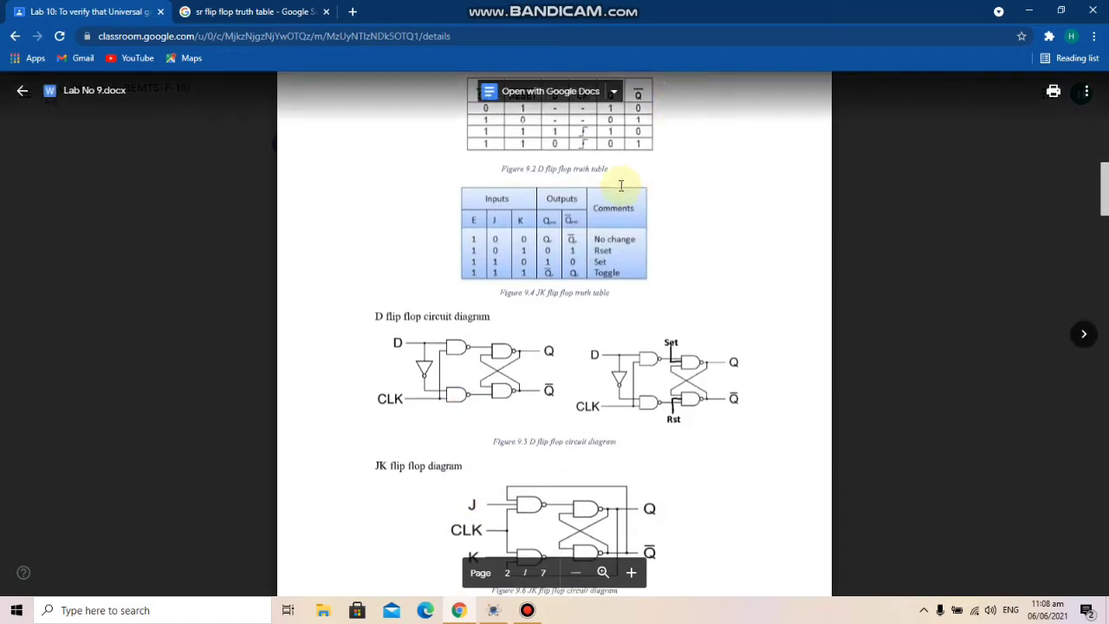
scroll(607, 208, "up", 2)
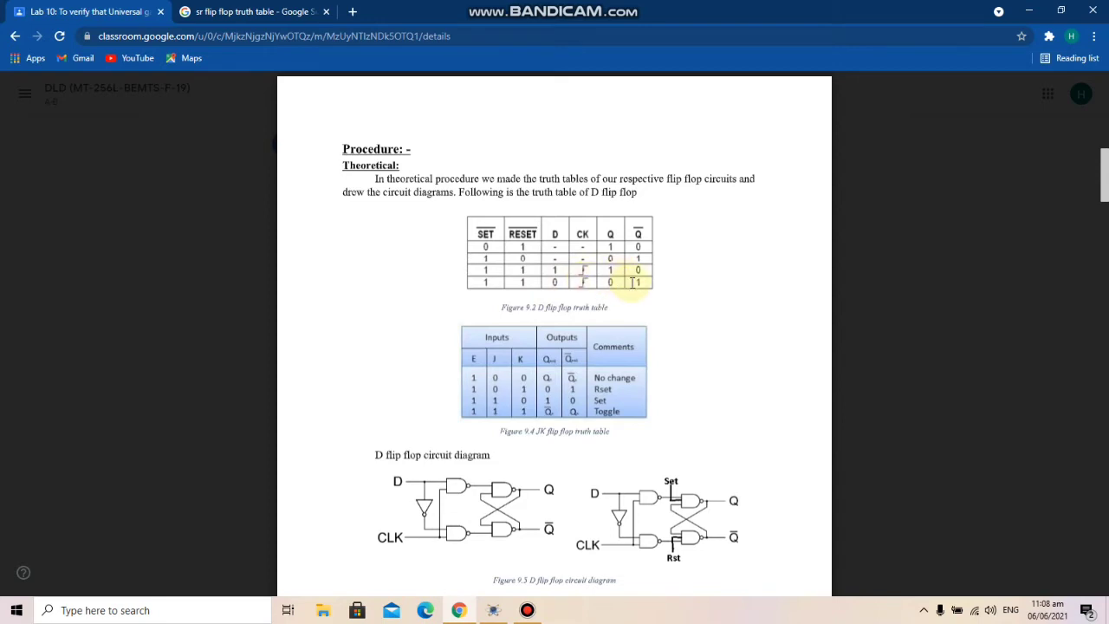
left_click(499, 612)
Press the D flip-flop's input pushbutton twice, switching outputs from Q=1, Q̄=0 to Q=0, Q̄=1
scroll(595, 376, "down", 2)
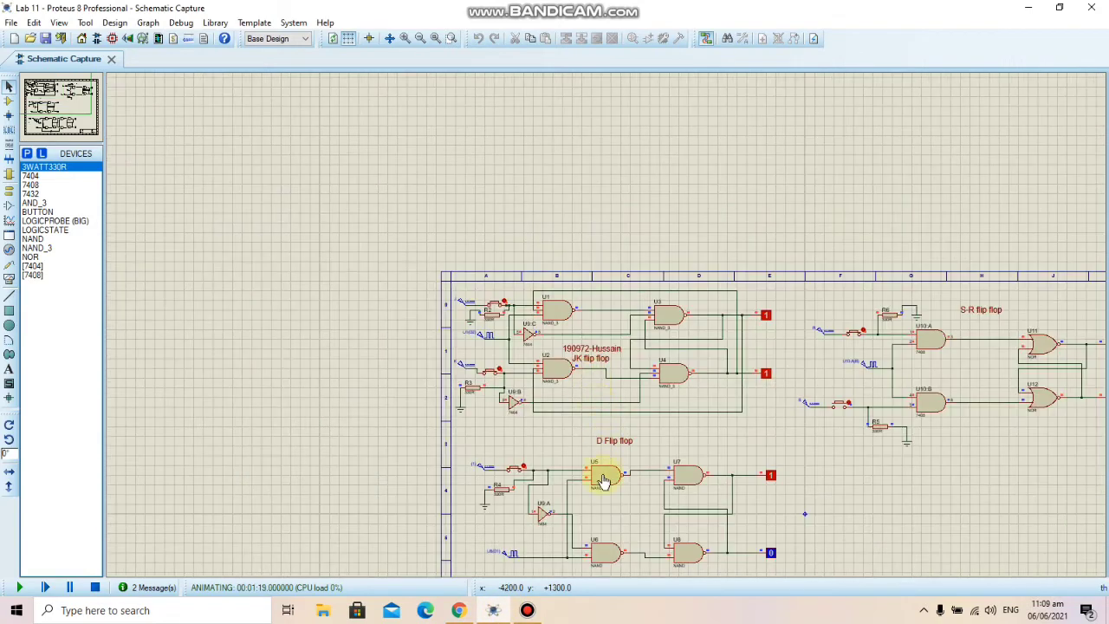
scroll(605, 472, "up", 2)
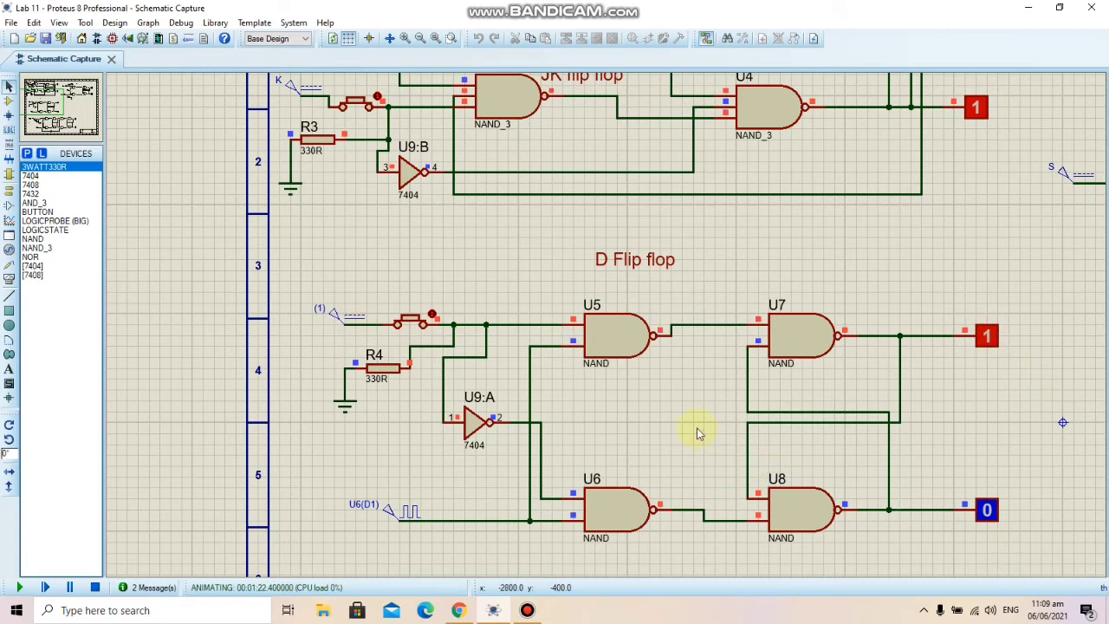
left_click(431, 336)
left_click(434, 316)
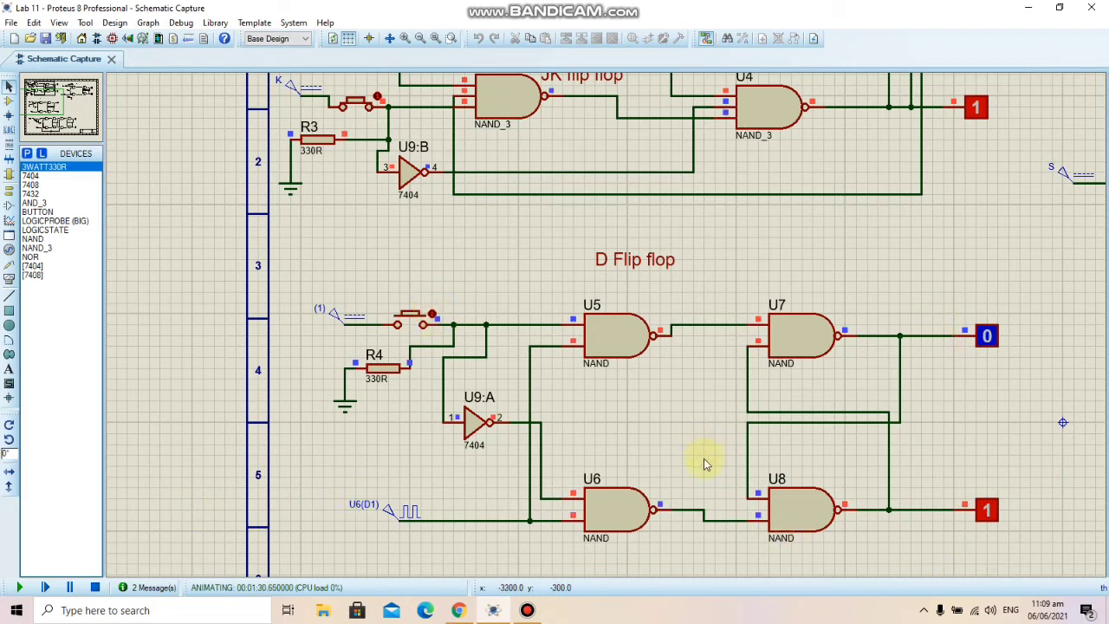
scroll(632, 477, "down", 1)
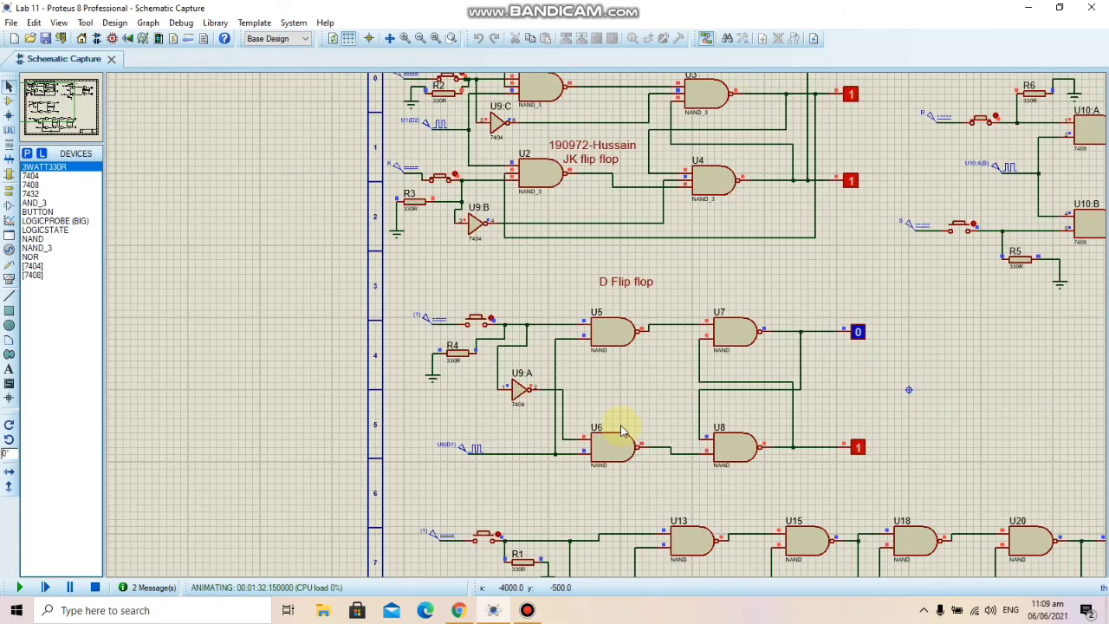
Zoom in on the S-R flip-flop, then switch to the SR truth table image results in Chrome
scroll(548, 436, "down", 1)
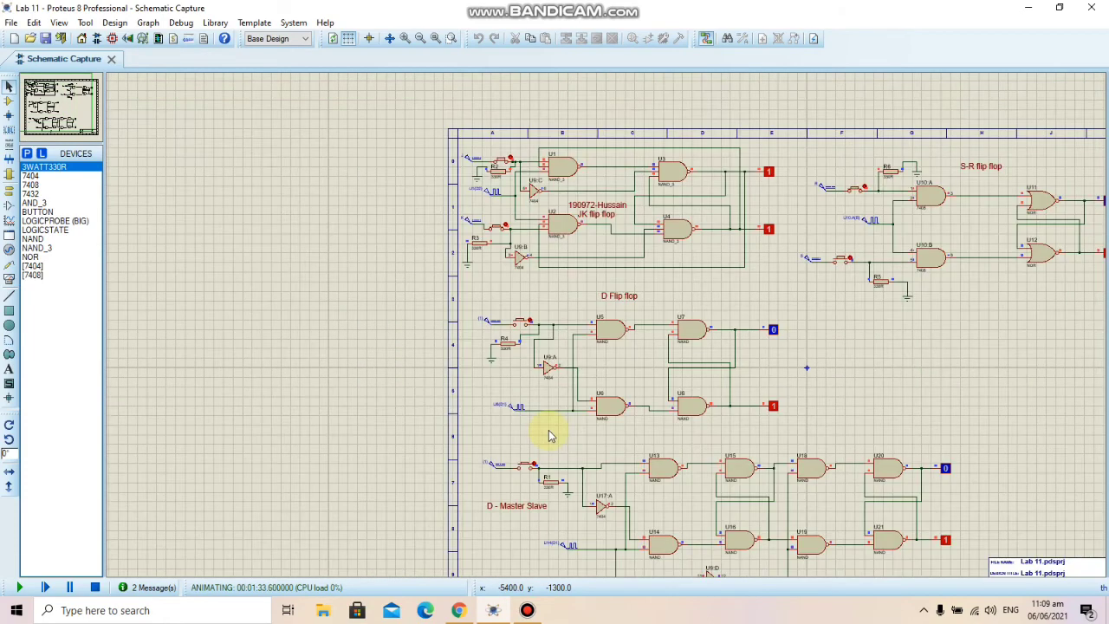
scroll(1003, 186, "up", 1)
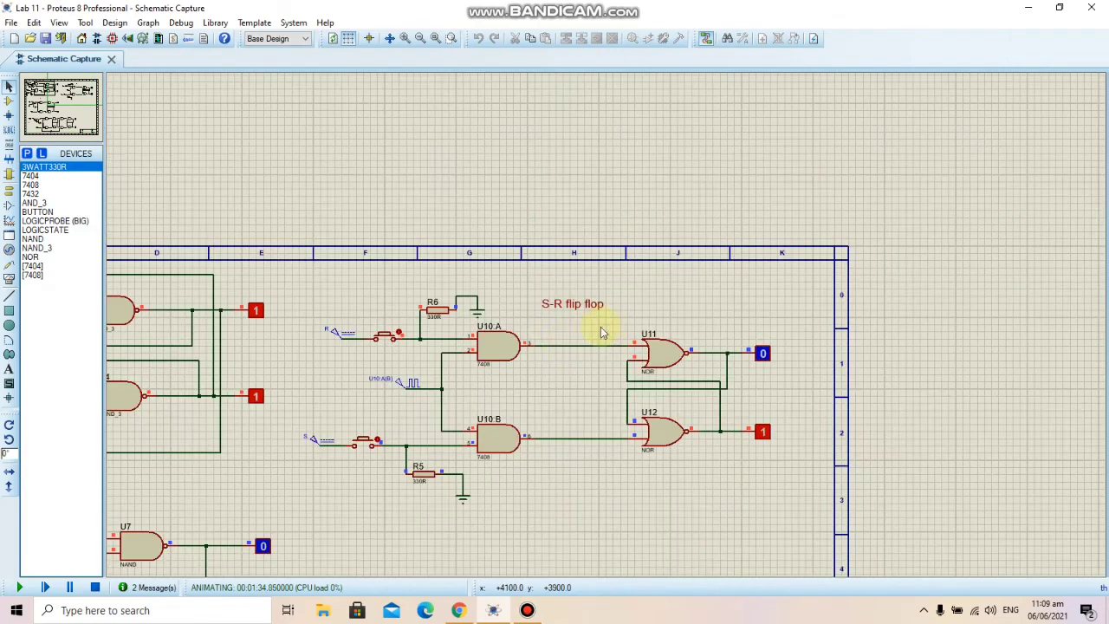
scroll(483, 370, "up", 1)
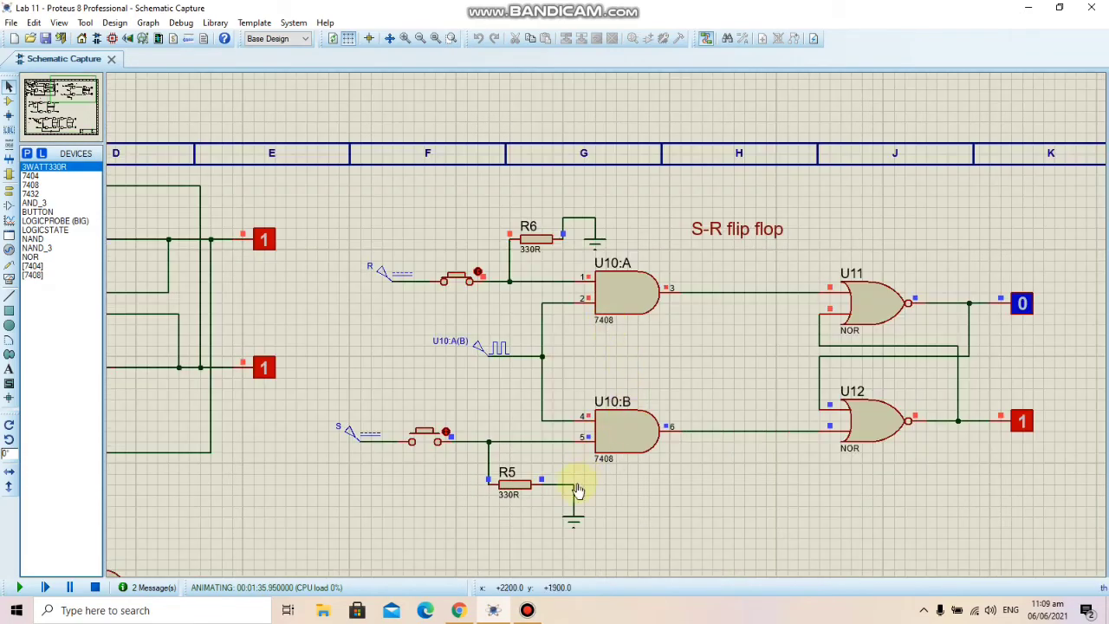
left_click(527, 610)
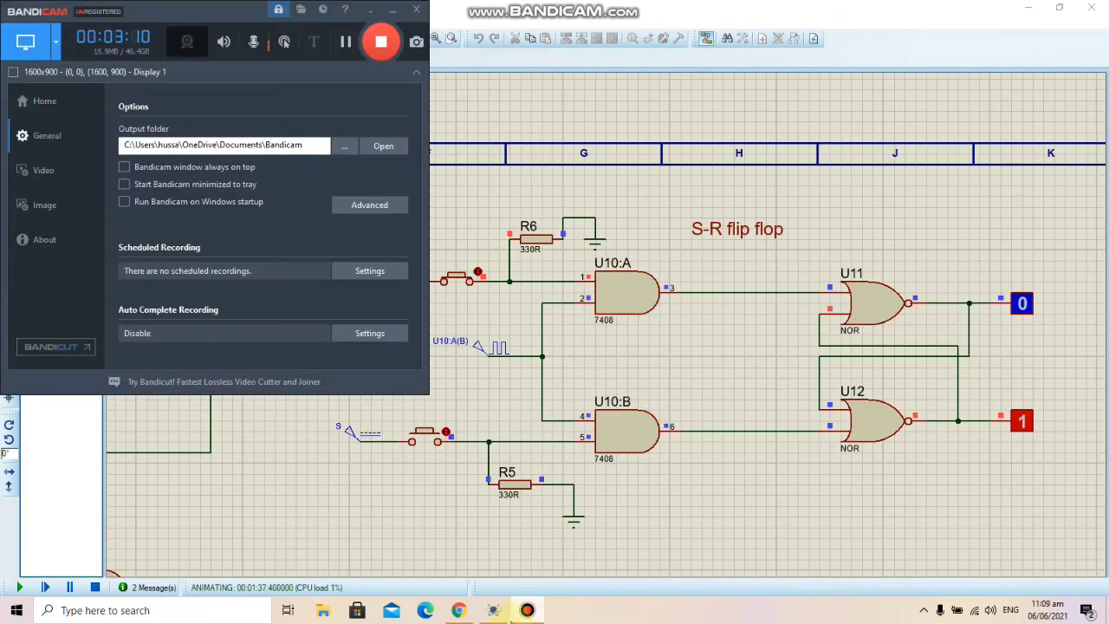
key("alt+Tab")
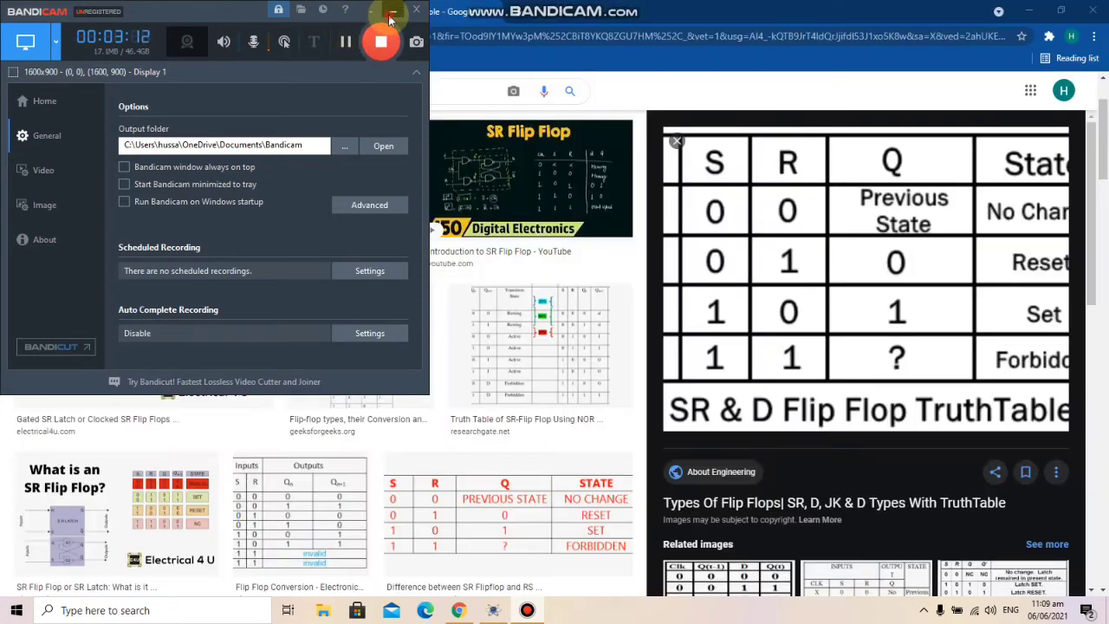
Review the SR & D flip-flop truth table image, then return to the Proteus S-R schematic
left_click(393, 10)
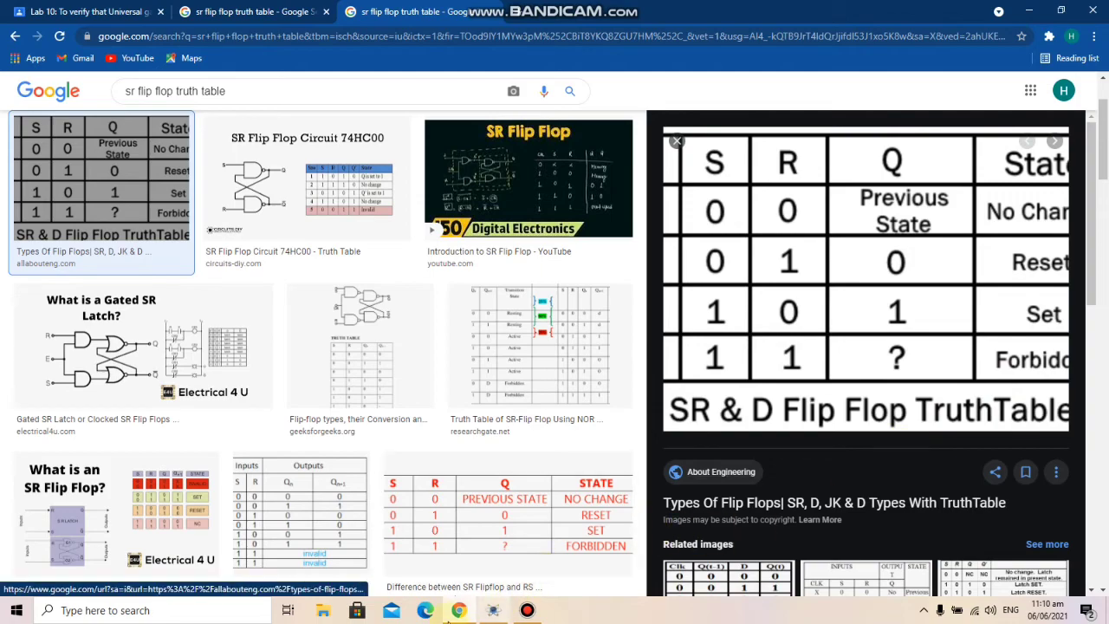
left_click(493, 610)
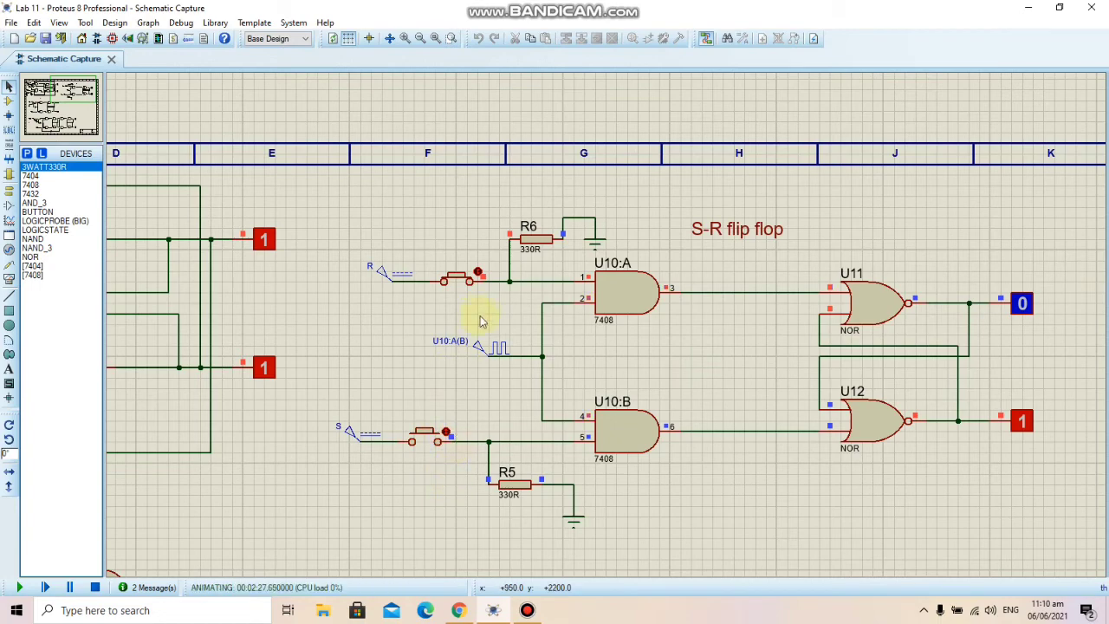
Check the S-R truth table in Chrome, then pulse the S input to set Q=1, Q̄=0
left_click(459, 610)
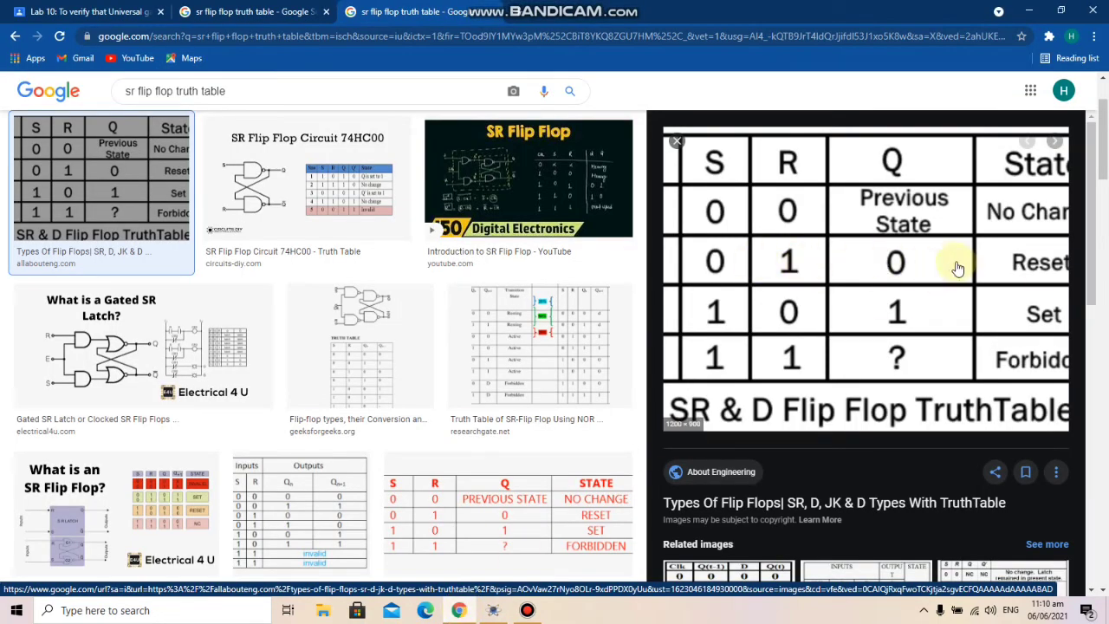
left_click(457, 612)
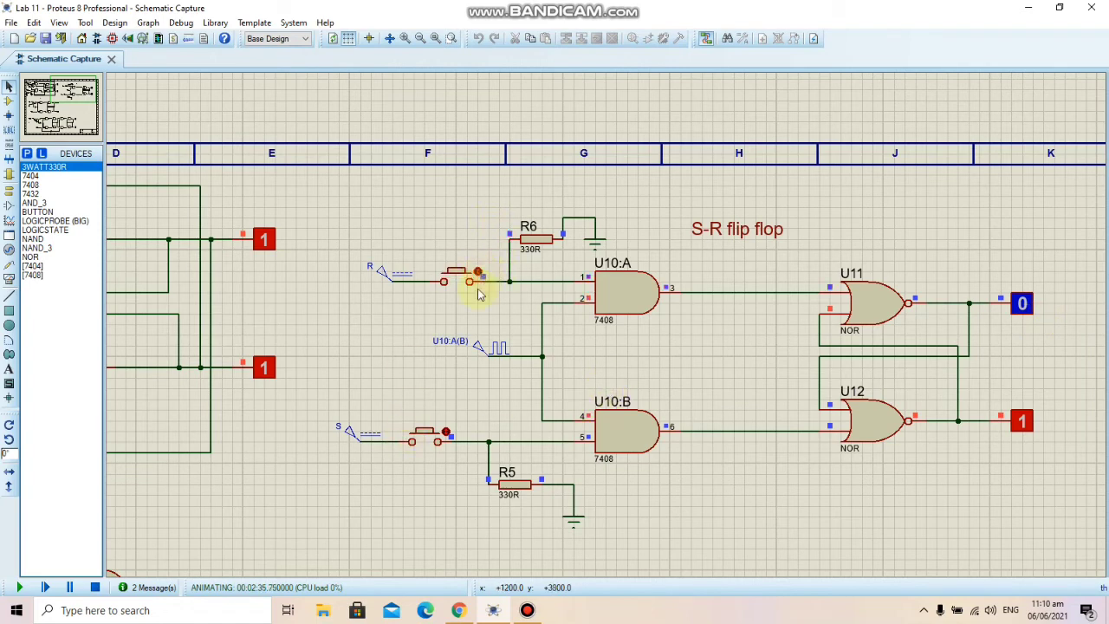
left_click(447, 434)
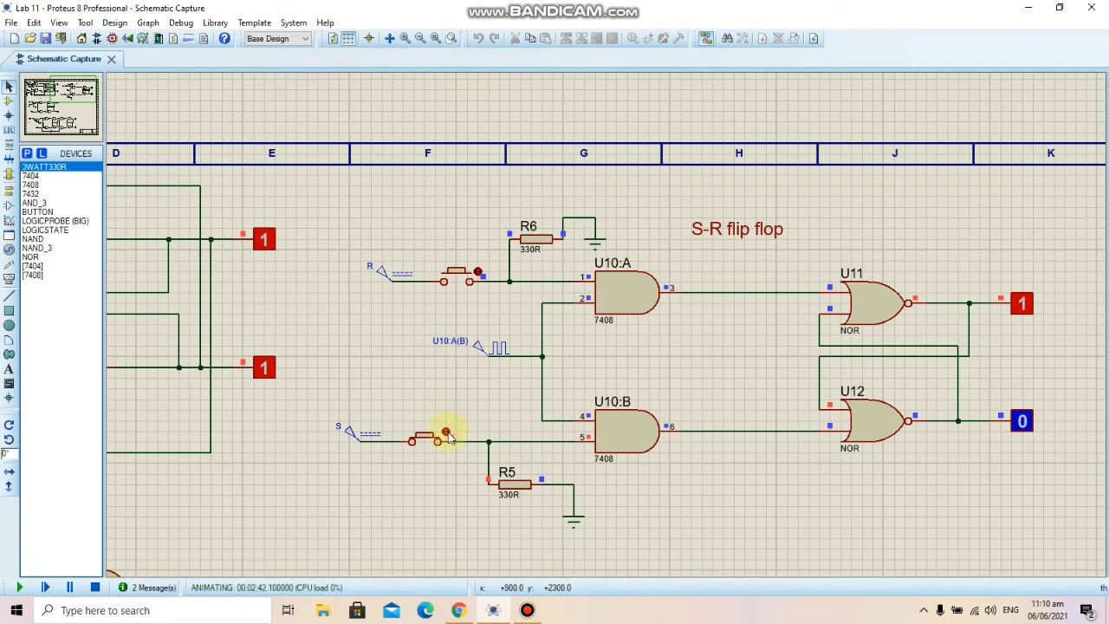
left_click_drag(449, 438, 449, 430)
Zoom out to the whole sheet and back in on the D and D master-slave flip-flop circuits
scroll(890, 403, "down", 3)
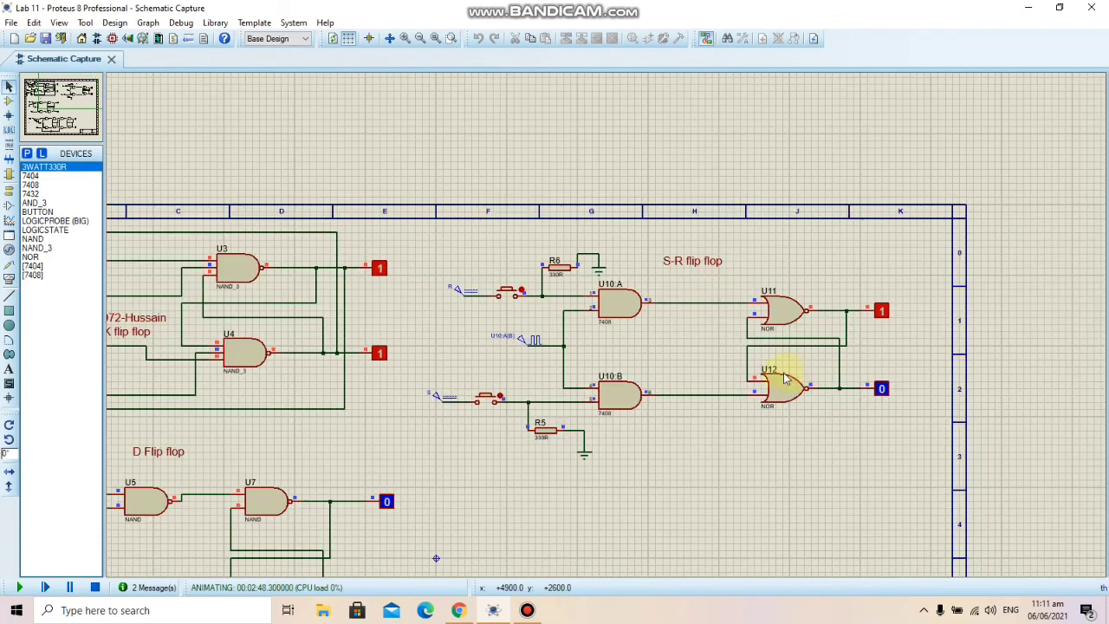
scroll(602, 329, "up", 3)
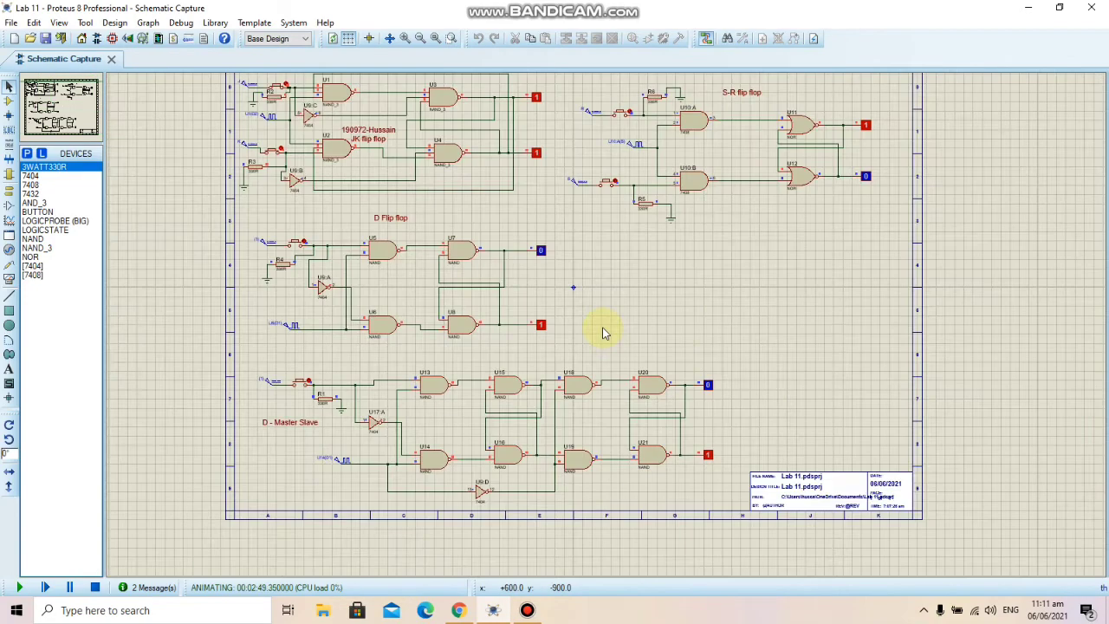
scroll(607, 330, "down", 2)
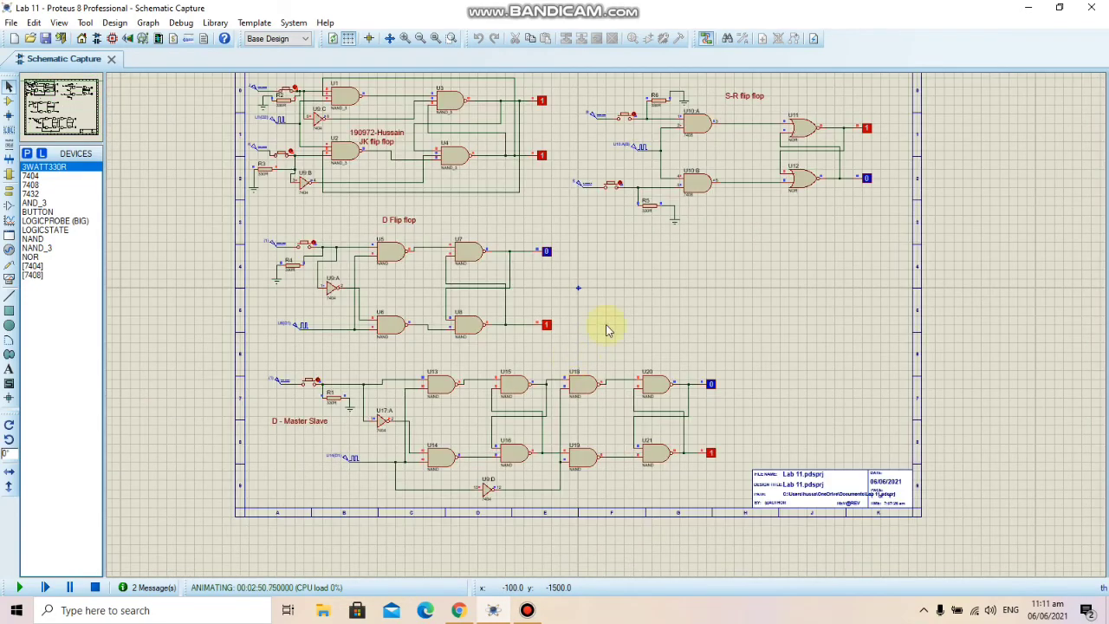
scroll(607, 330, "up", 1)
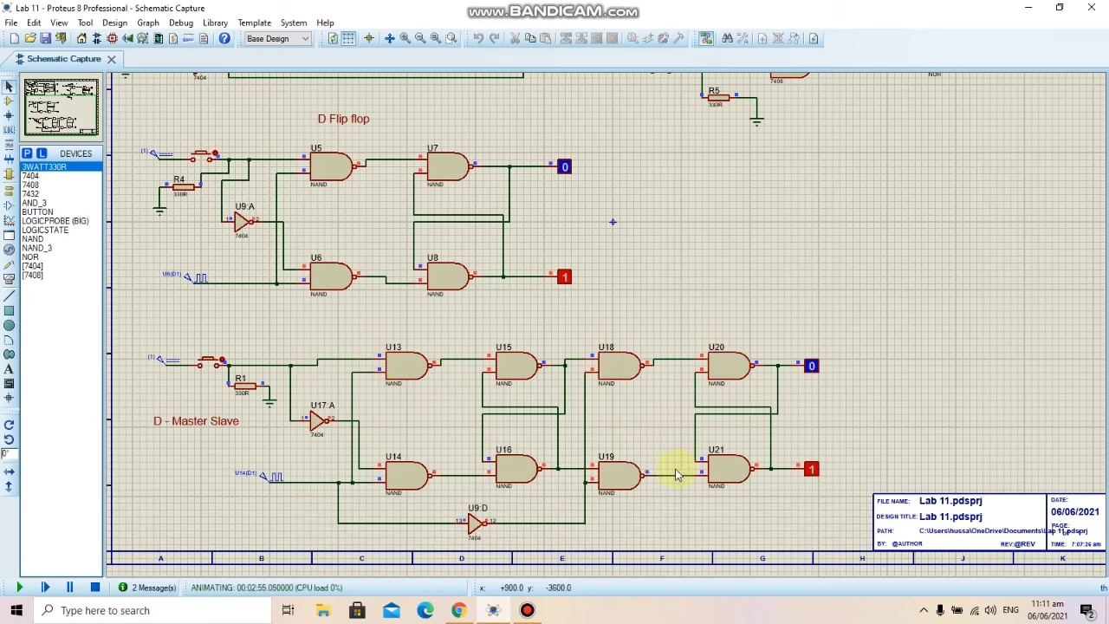
left_click(496, 609)
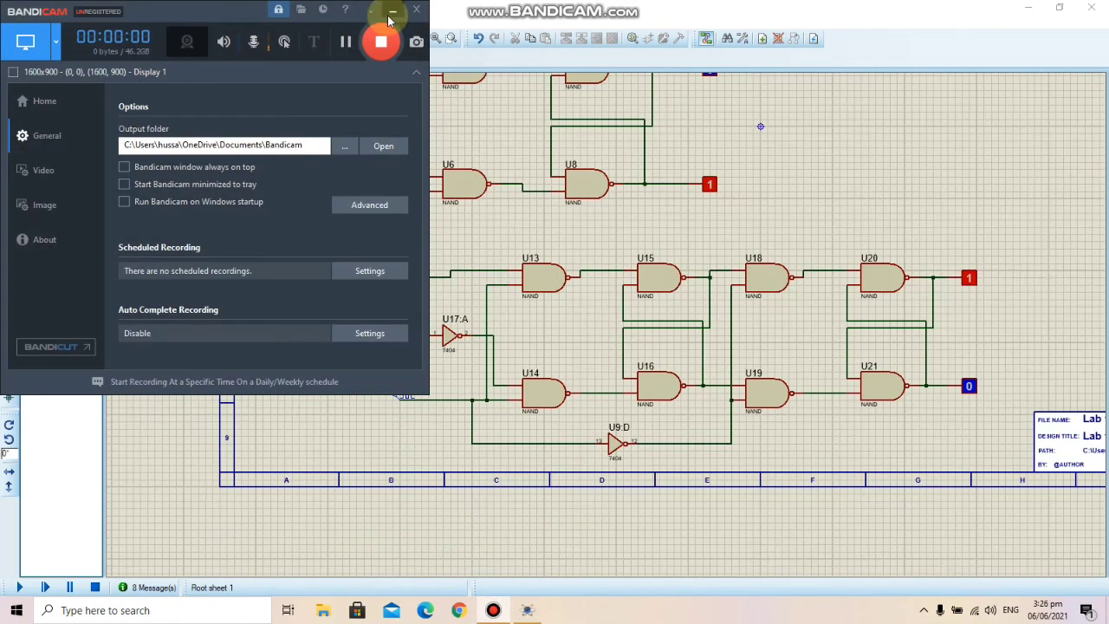
Restart the simulation and toggle the master-slave D input push-button near R1, leaving Q=1 and Q̄=0
left_click(391, 14)
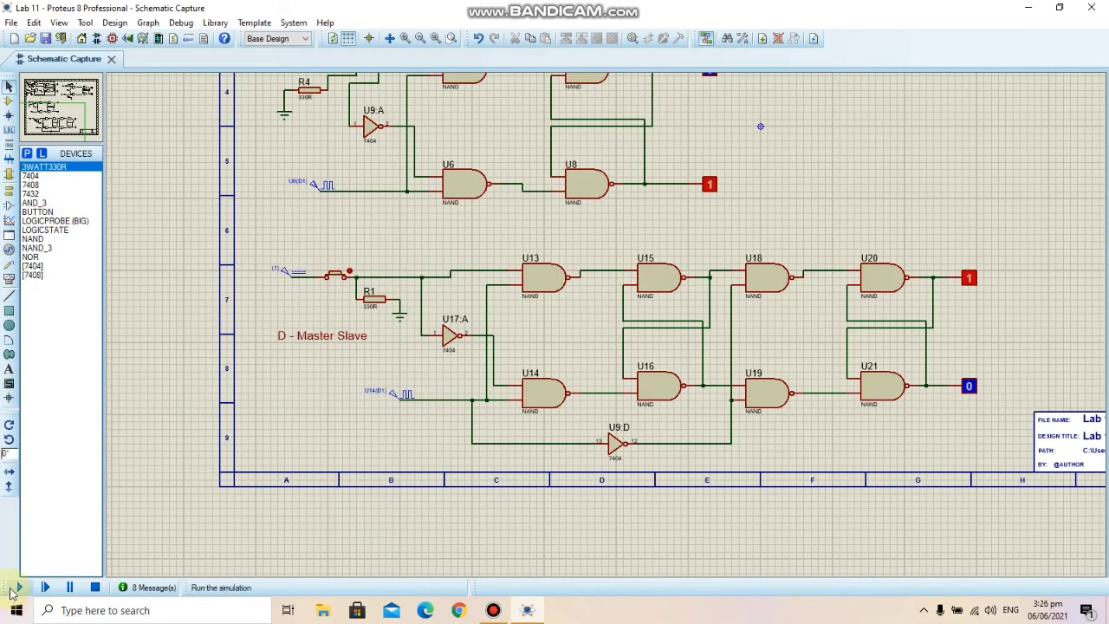
left_click(17, 587)
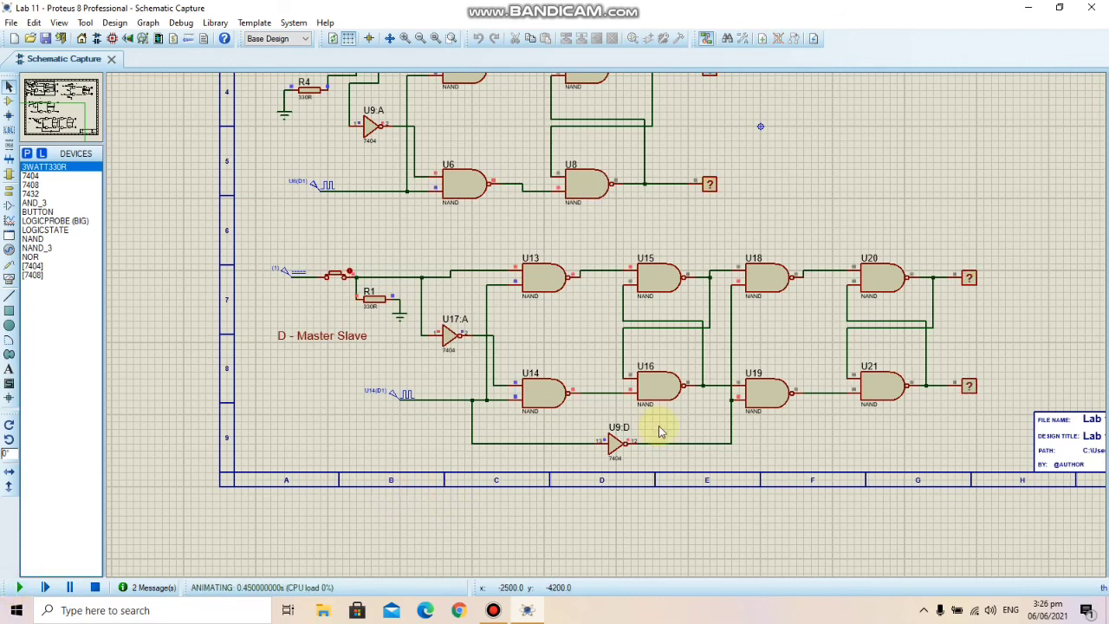
left_click(344, 275)
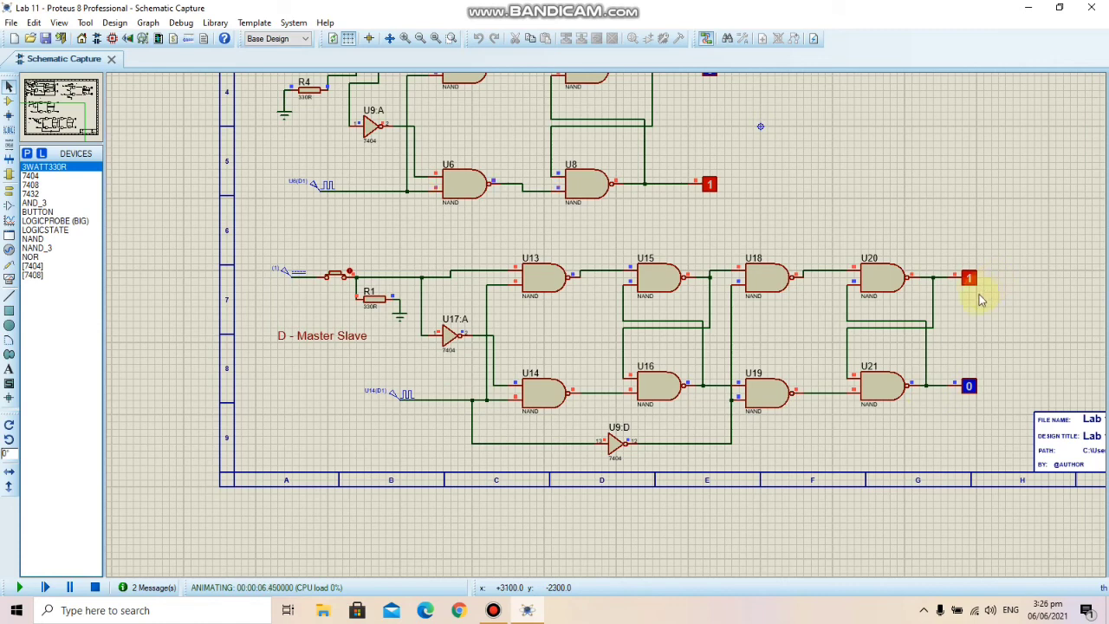
left_click(351, 276)
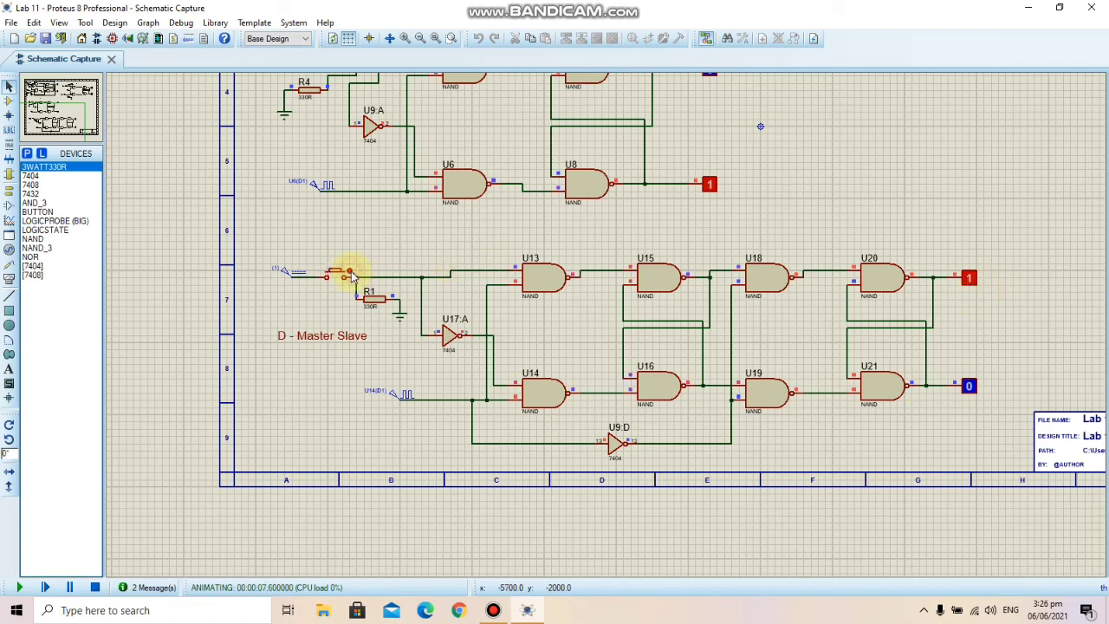